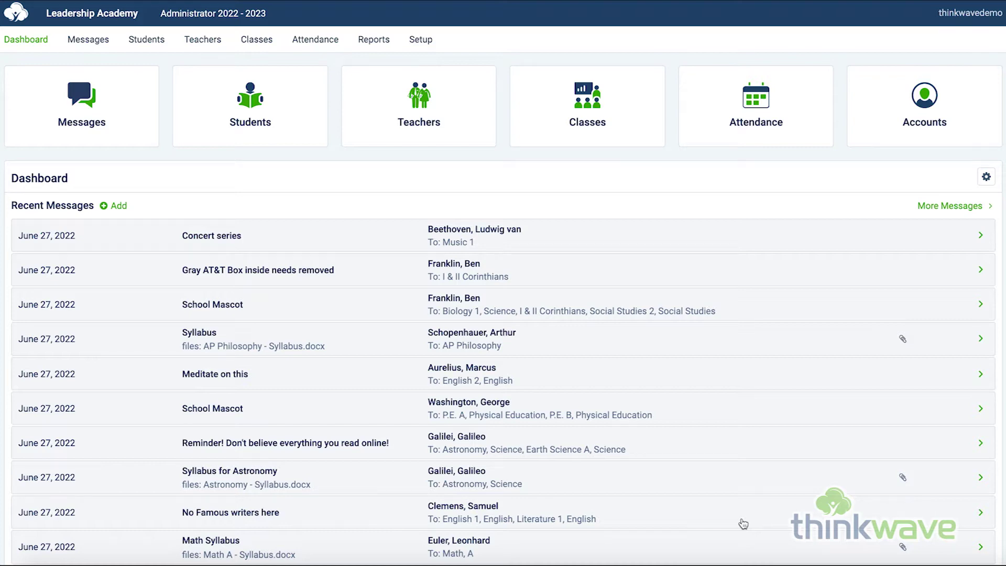
Create a new custom report from scratch and title it "Demo"
{"action": "left_click", "coordinate": [369, 46]}
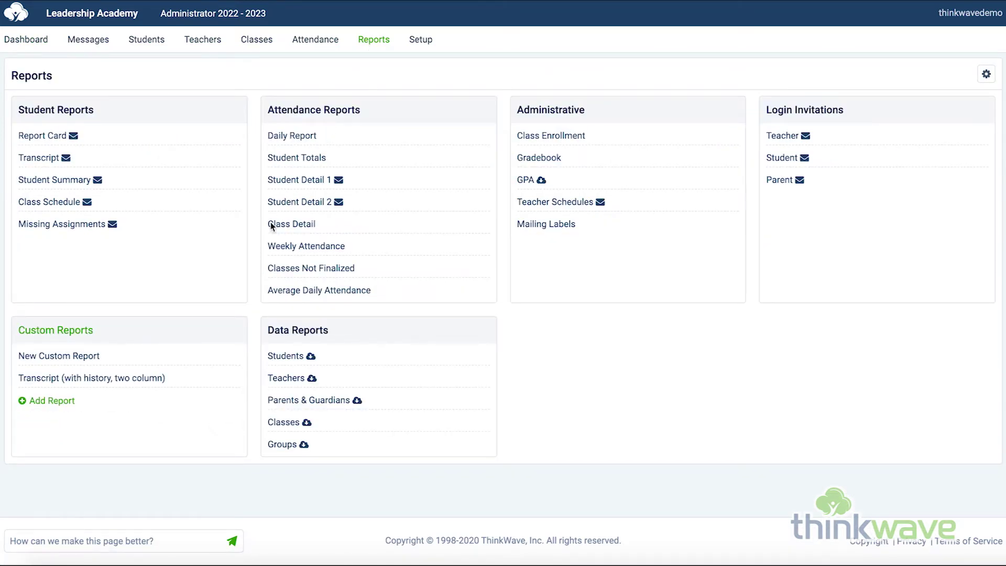
{"action": "left_click", "coordinate": [38, 403]}
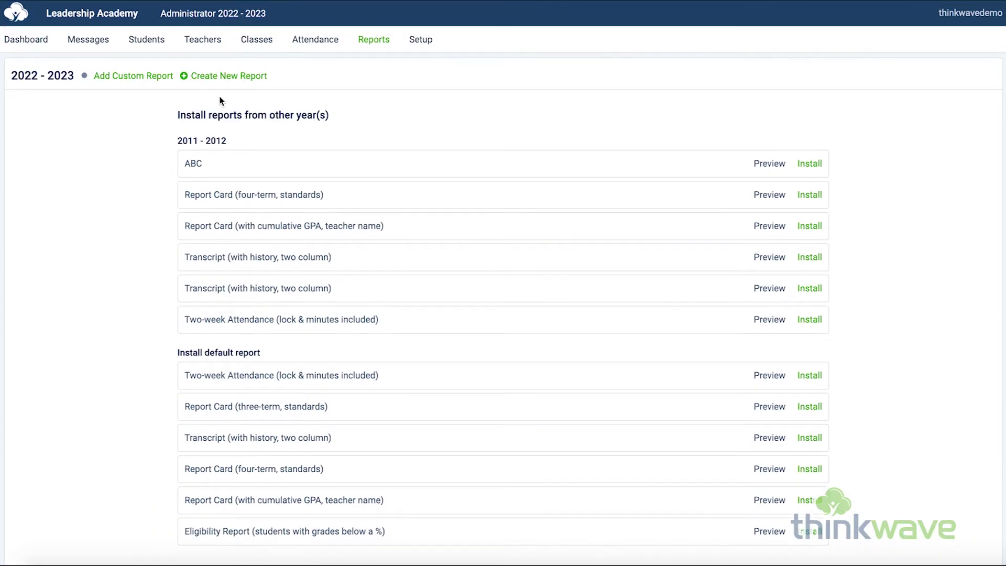
{"action": "left_click", "coordinate": [228, 78]}
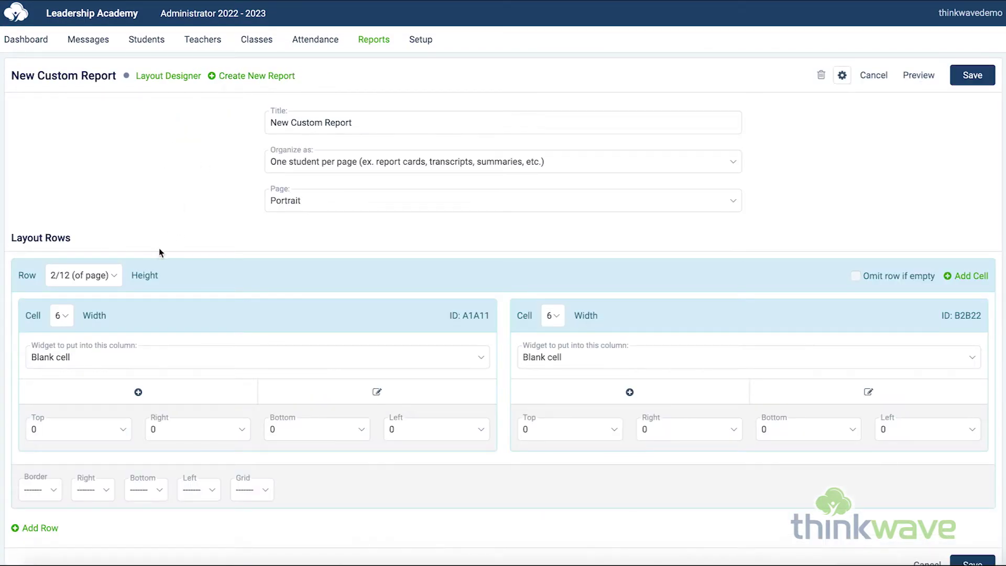
{"action": "left_click_drag", "start_coordinate": [403, 126], "coordinate": [235, 120]}
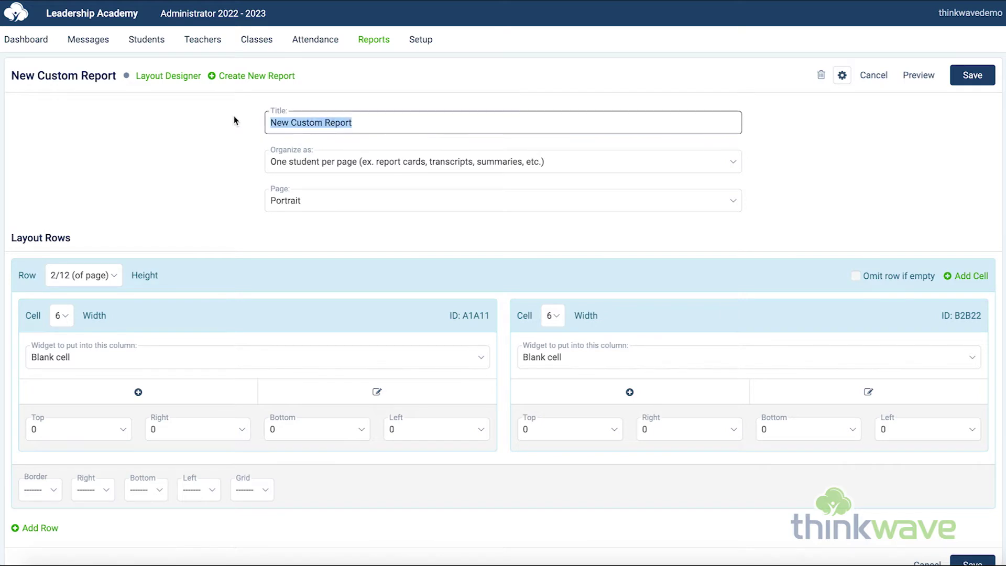
{"action": "type", "text": "Demo"}
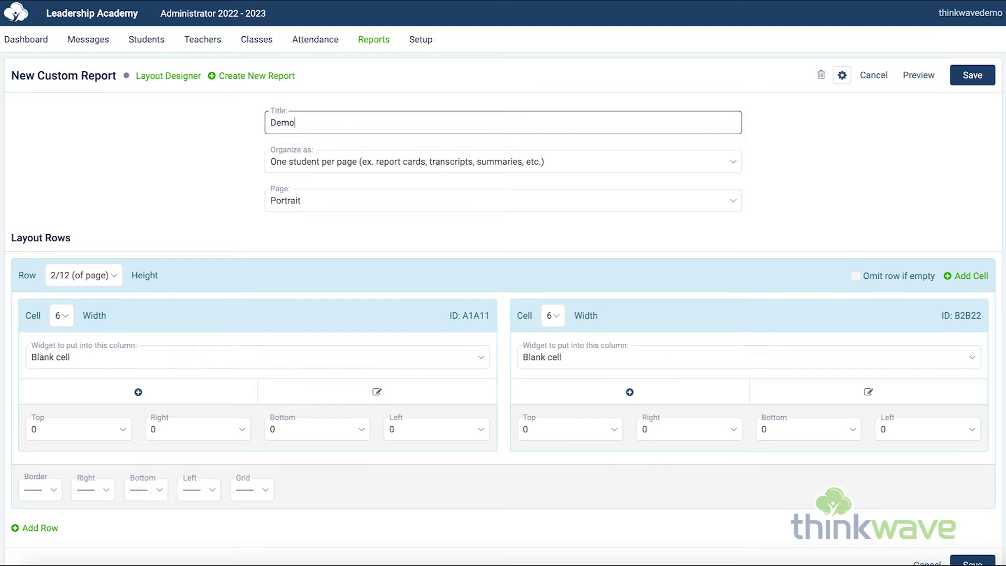
Set the layout row's height to 12/12 of the page and its first cell's width to 12
{"action": "left_click", "coordinate": [117, 267]}
{"action": "left_click", "coordinate": [102, 397]}
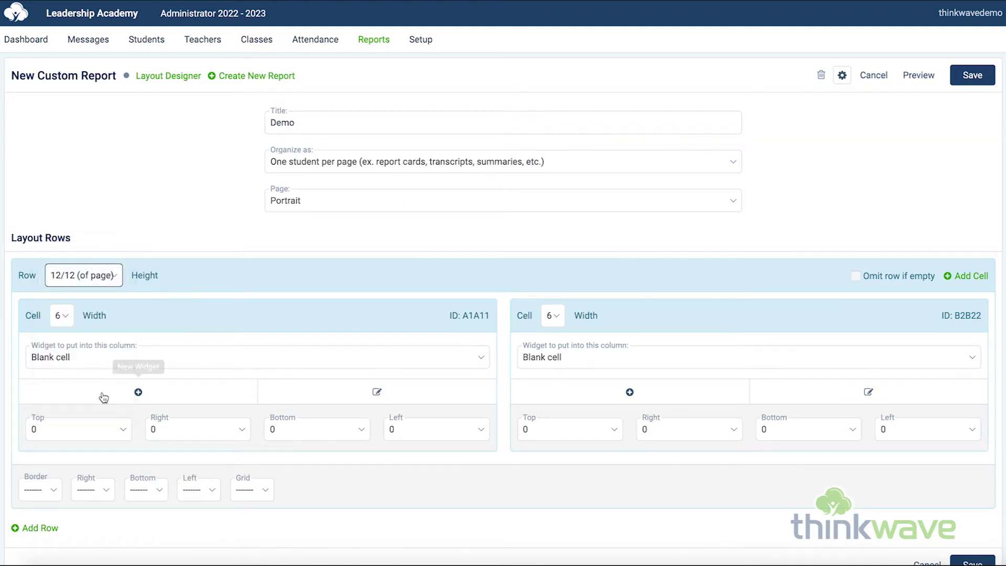
{"action": "left_click", "coordinate": [69, 317]}
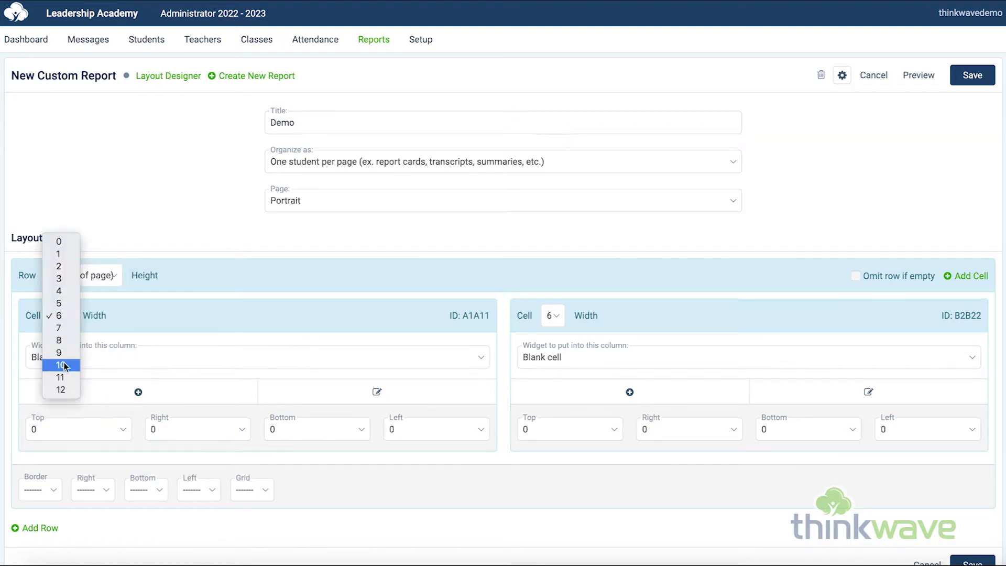
{"action": "left_click", "coordinate": [61, 389]}
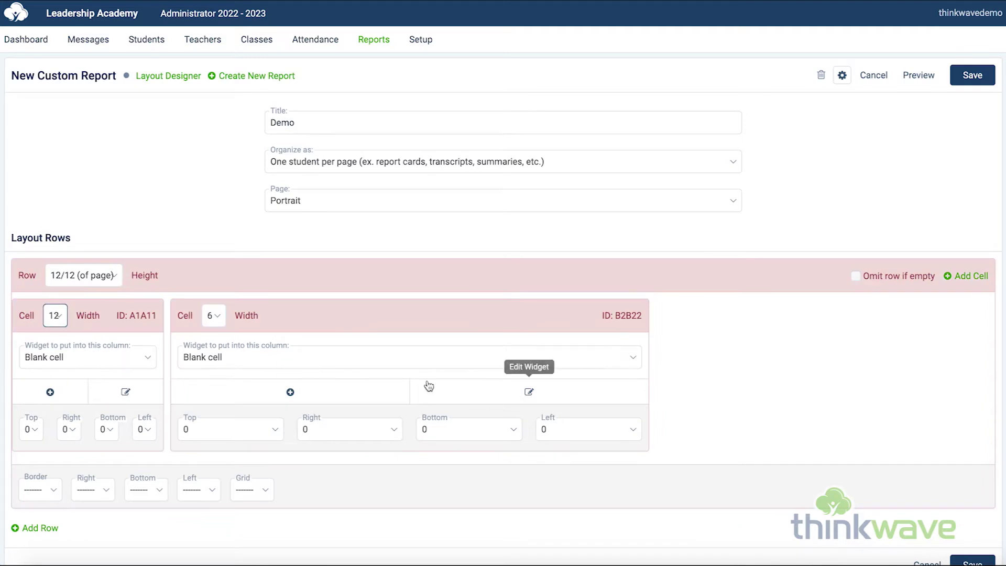
Delete the row's second cell by setting its width to 0, and save the report layout
{"action": "left_click", "coordinate": [224, 316]}
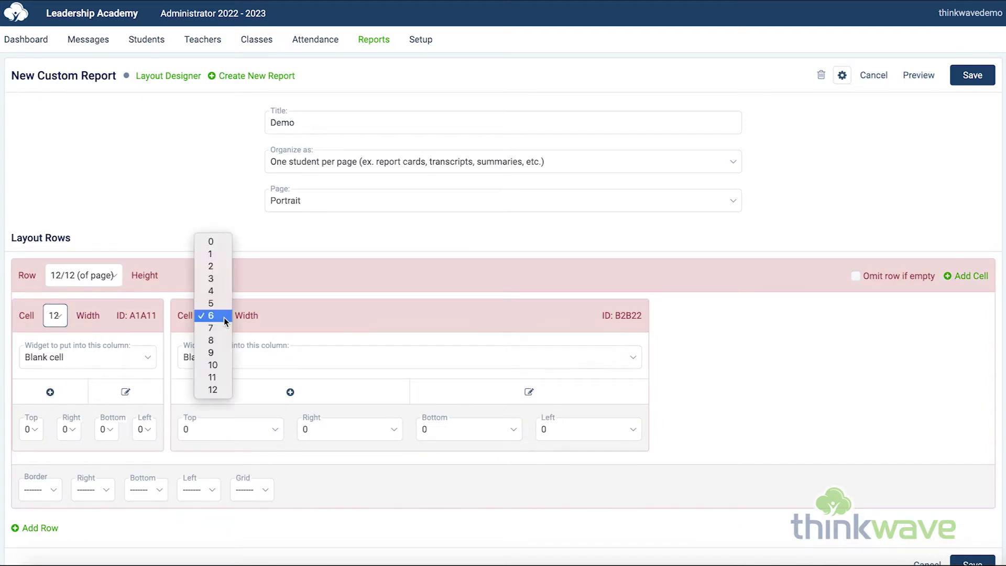
{"action": "left_click", "coordinate": [224, 243]}
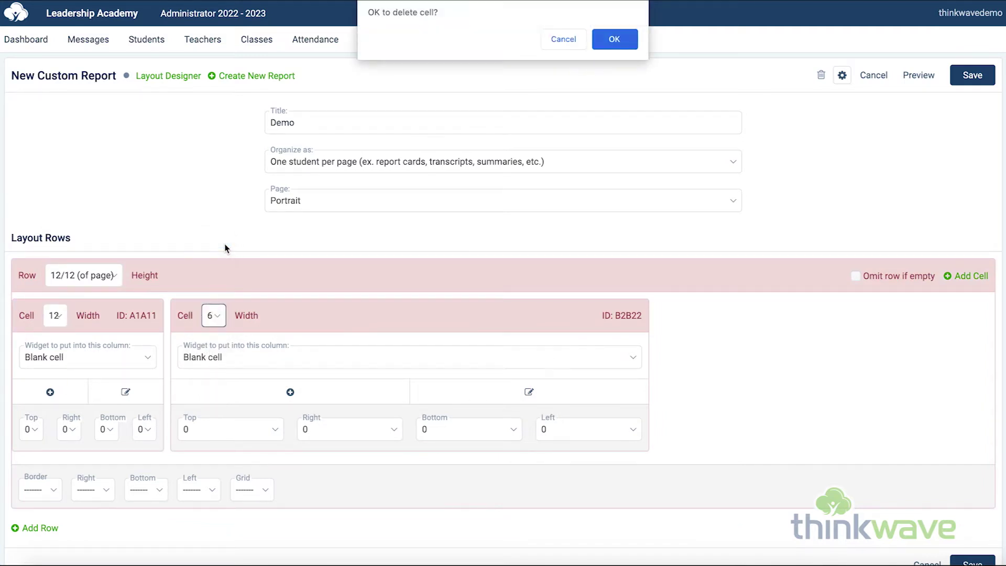
{"action": "left_click", "coordinate": [608, 43]}
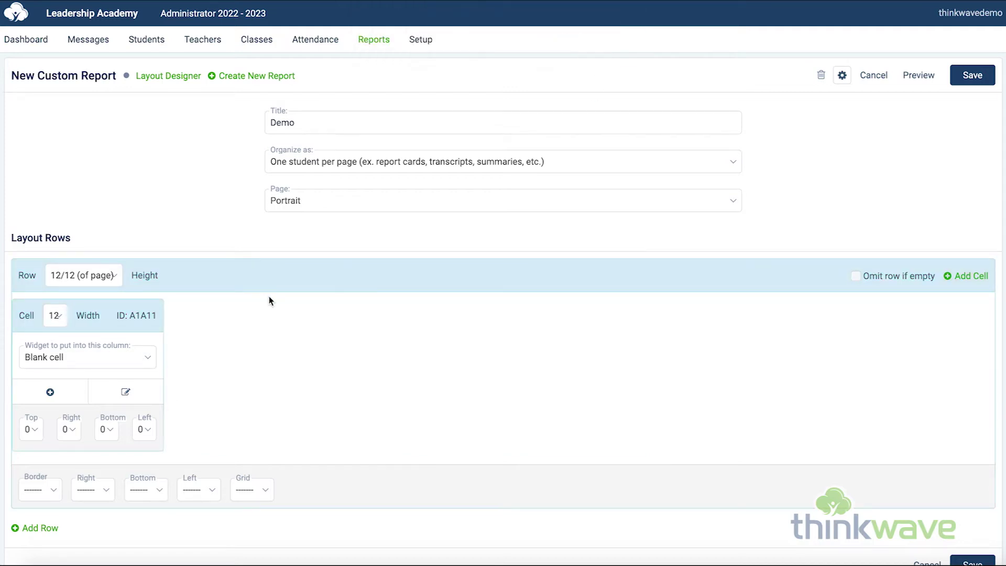
{"action": "left_click", "coordinate": [971, 81]}
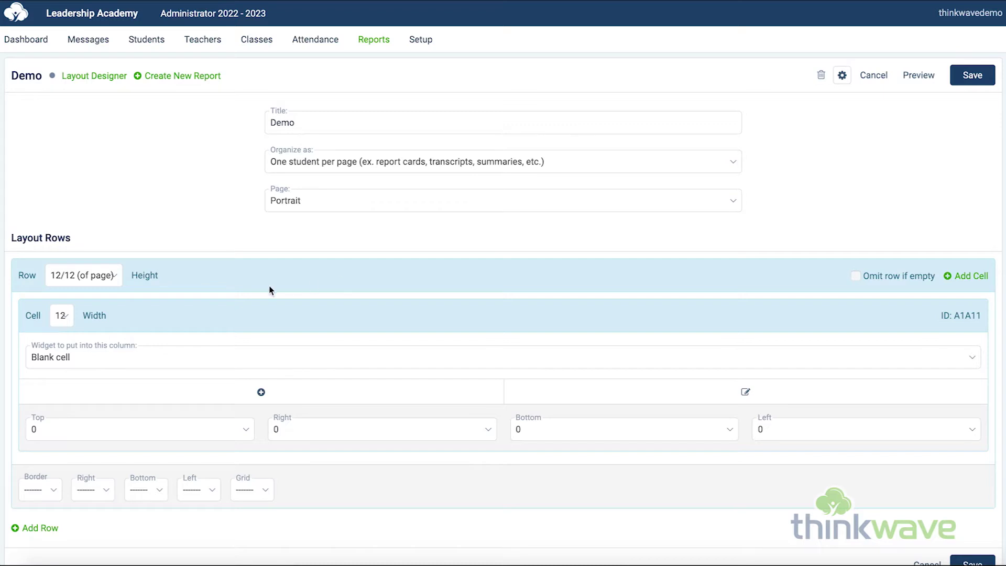
Add a widget of type Column named "Report Column" to the Demo report and save it
{"action": "mouse_move", "coordinate": [106, 86]}
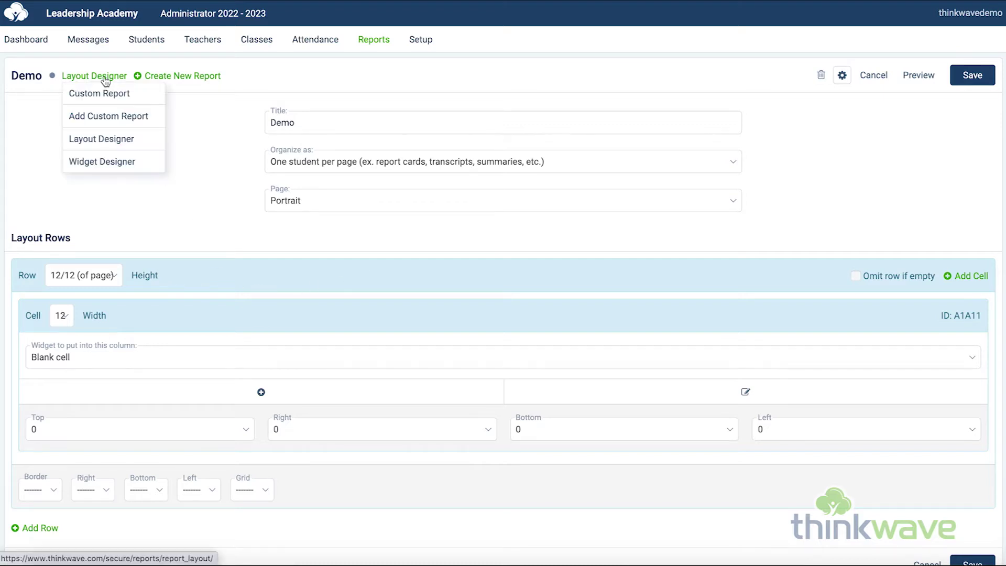
{"action": "left_click", "coordinate": [107, 159]}
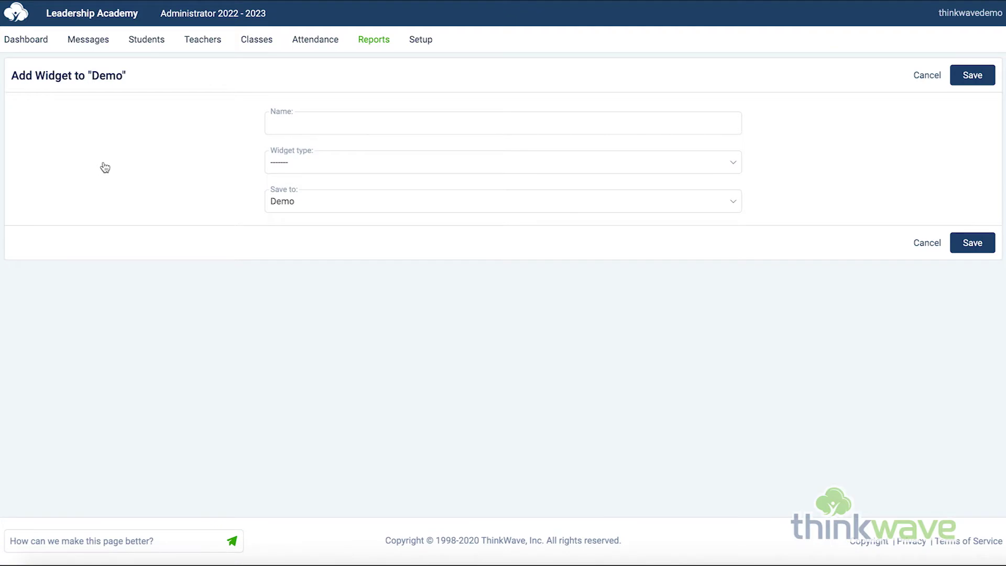
{"action": "left_click", "coordinate": [317, 123]}
{"action": "type", "text": "Report Column"}
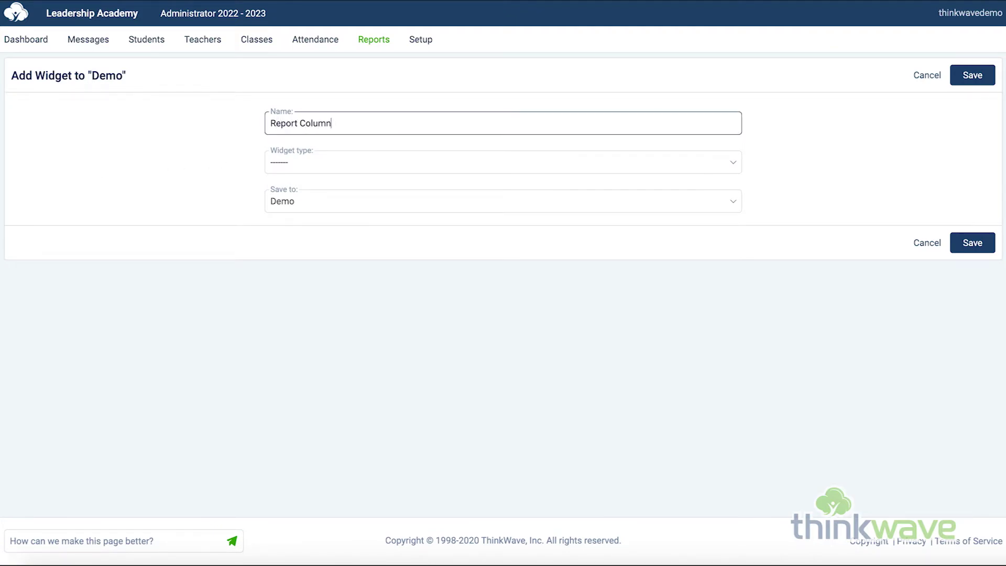
{"action": "left_click", "coordinate": [337, 167]}
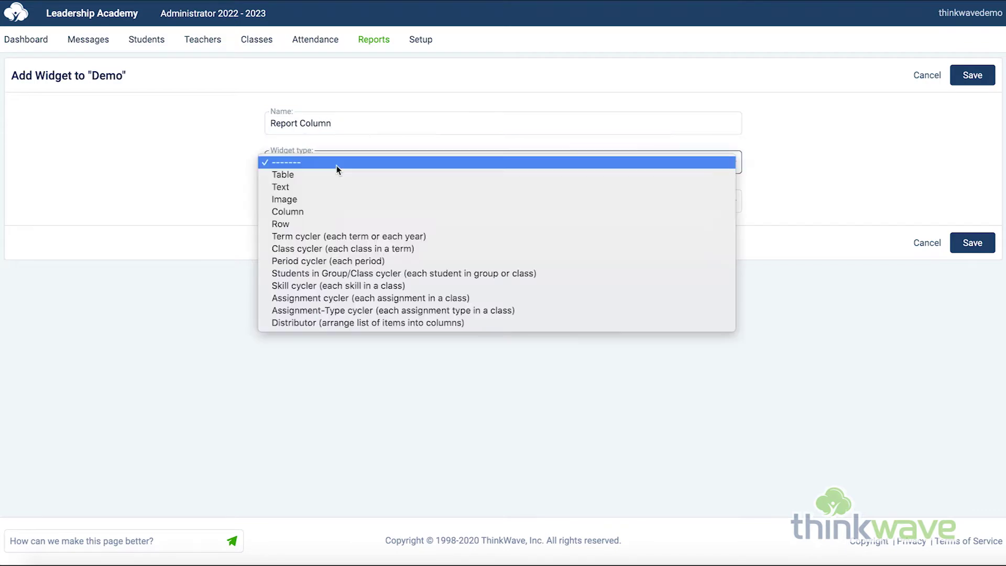
{"action": "left_click", "coordinate": [337, 211]}
{"action": "left_click", "coordinate": [977, 75]}
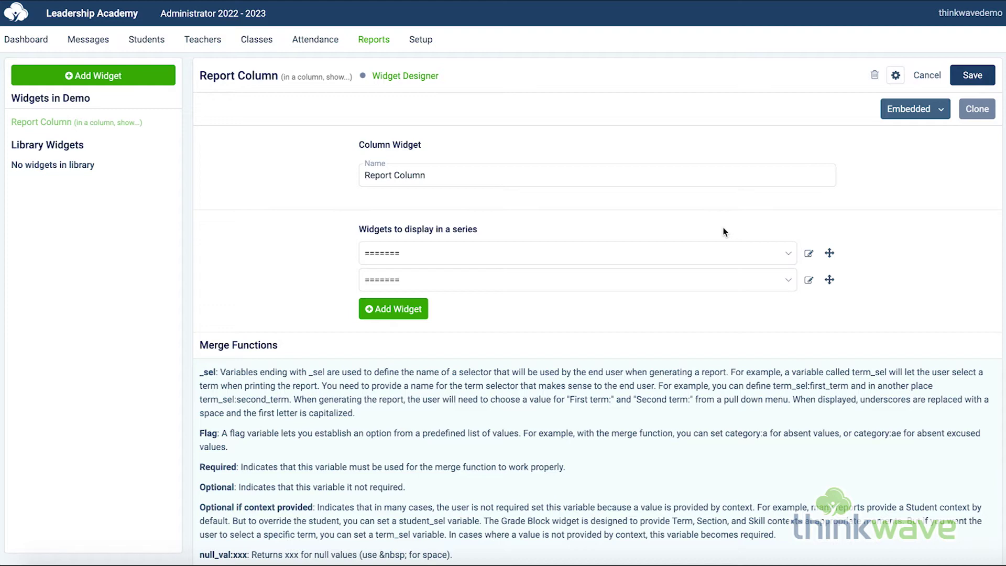
Make School Logo the first widget in the Report Column series and check the school's logo in the setup
{"action": "left_click", "coordinate": [695, 249]}
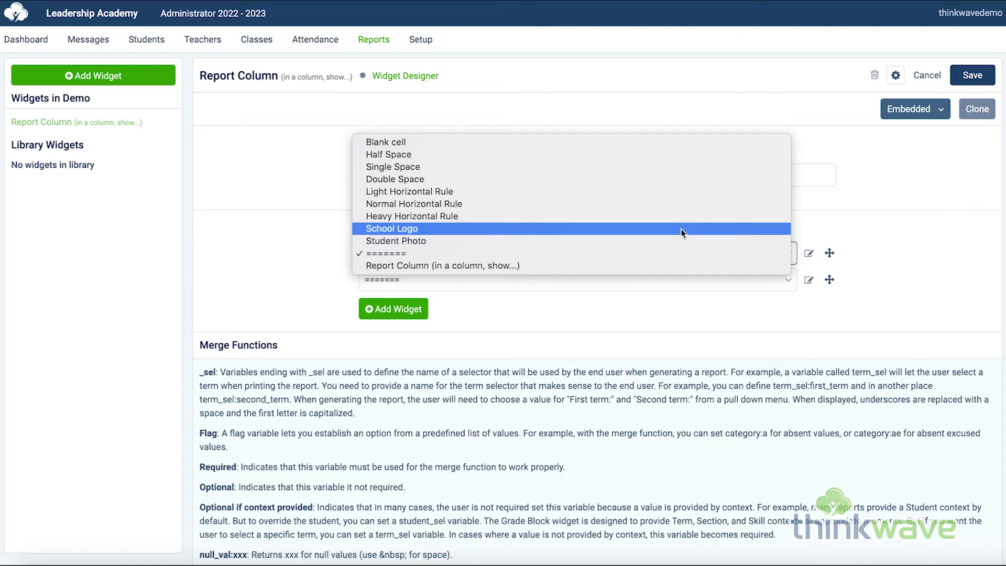
{"action": "left_click", "coordinate": [682, 230]}
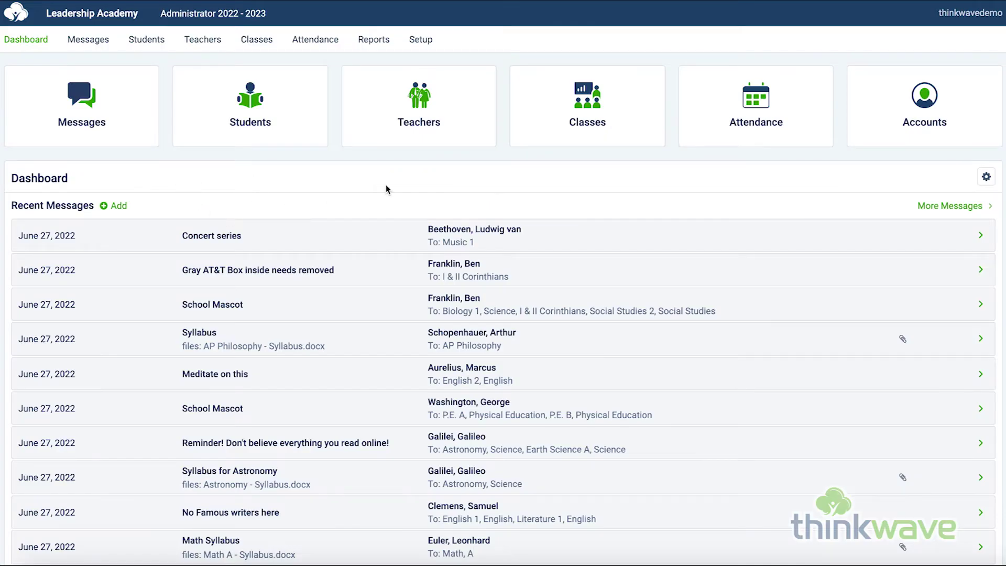
{"action": "left_click", "coordinate": [427, 48]}
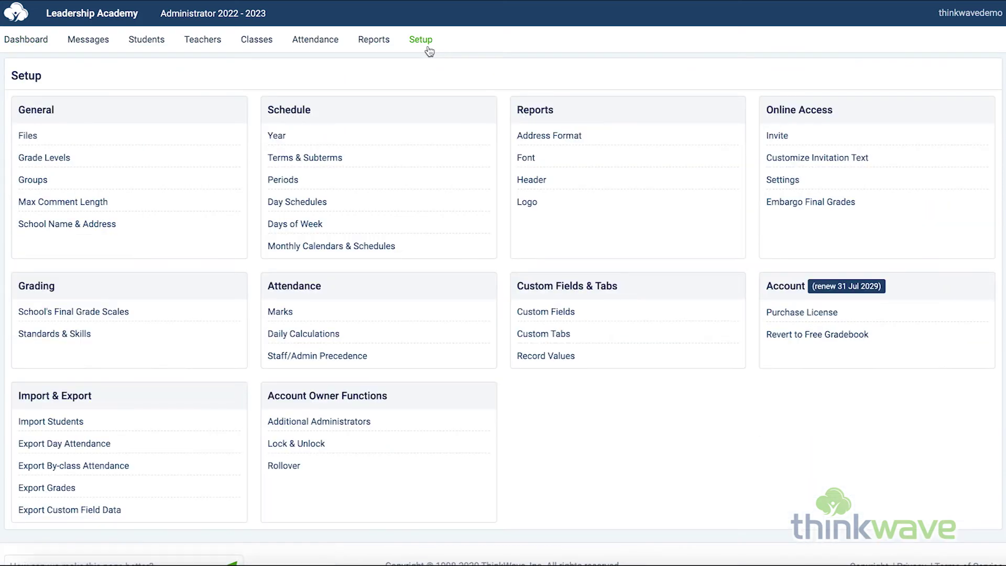
{"action": "left_click", "coordinate": [524, 203]}
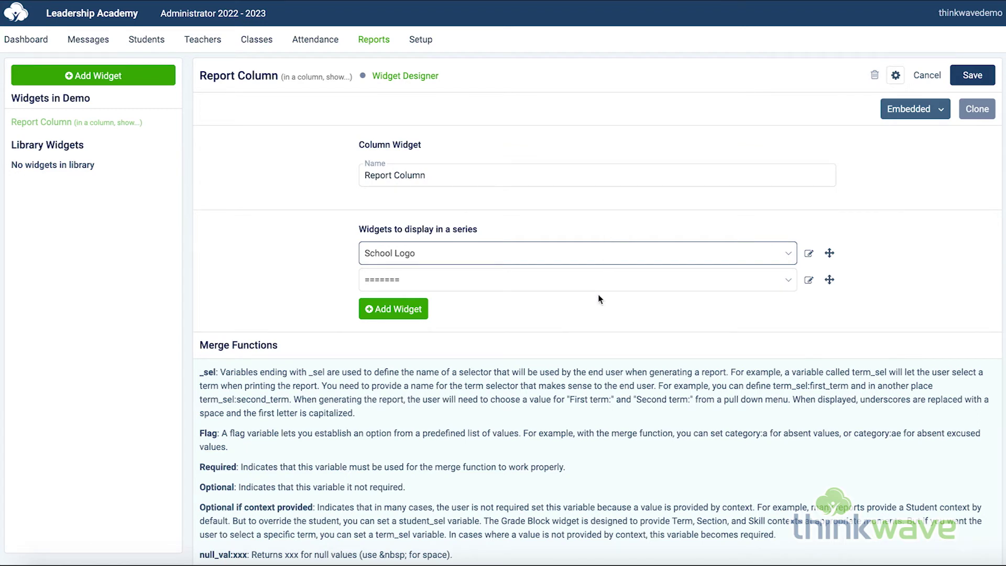
Make Student Photo the second widget in the Report Column series, check where student photos are stored, and save the widget
{"action": "left_click", "coordinate": [602, 279]}
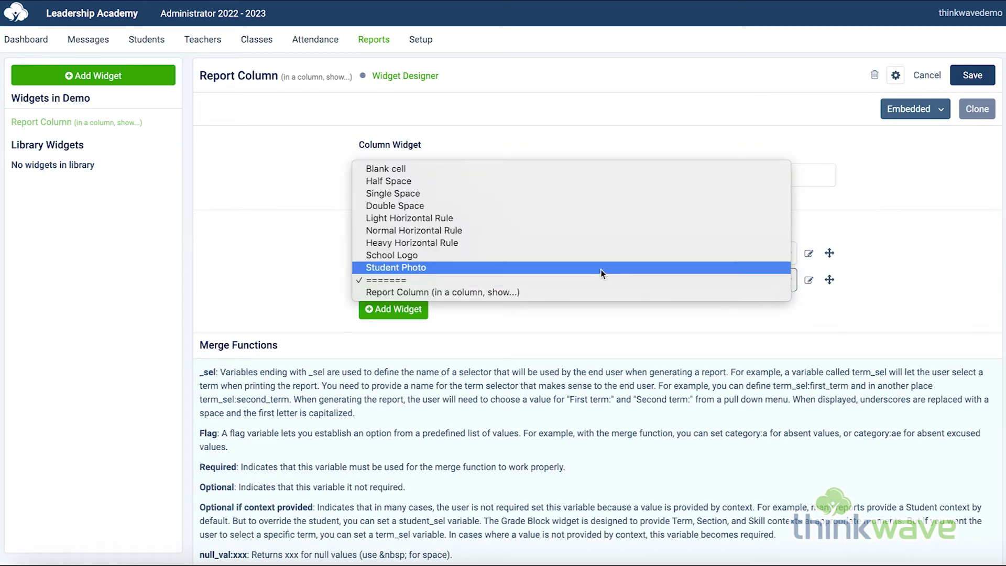
{"action": "left_click", "coordinate": [601, 267]}
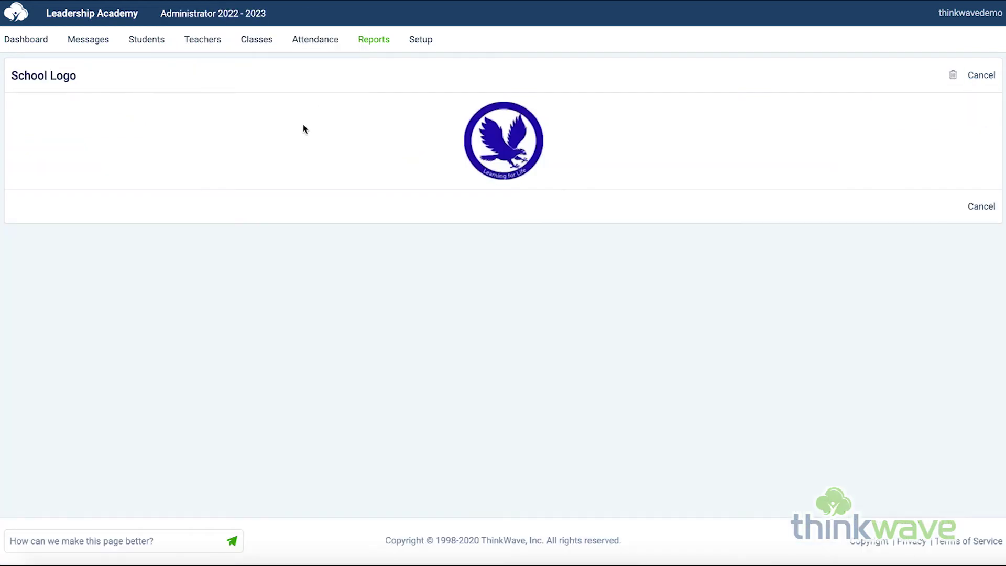
{"action": "left_click", "coordinate": [139, 44]}
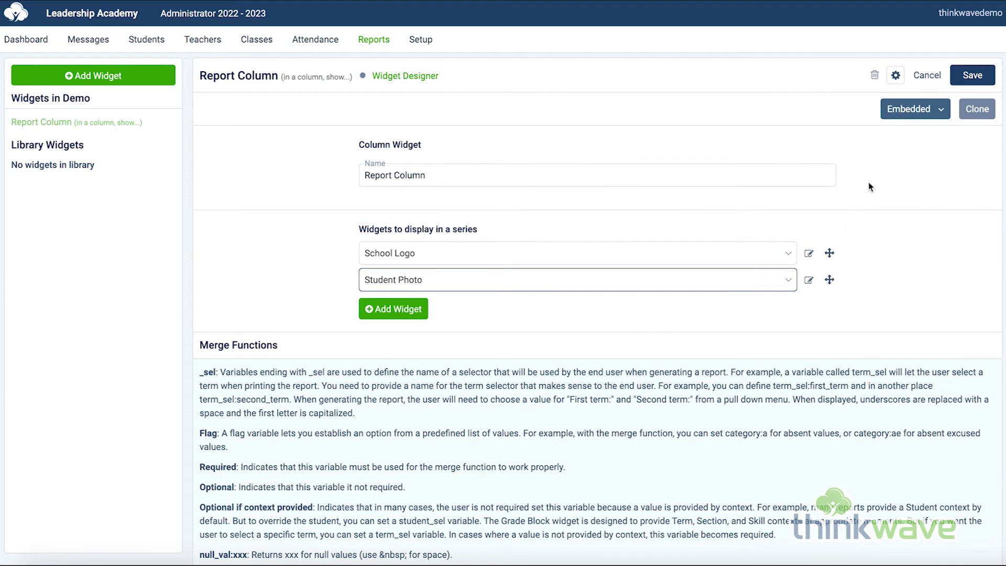
{"action": "left_click", "coordinate": [973, 75]}
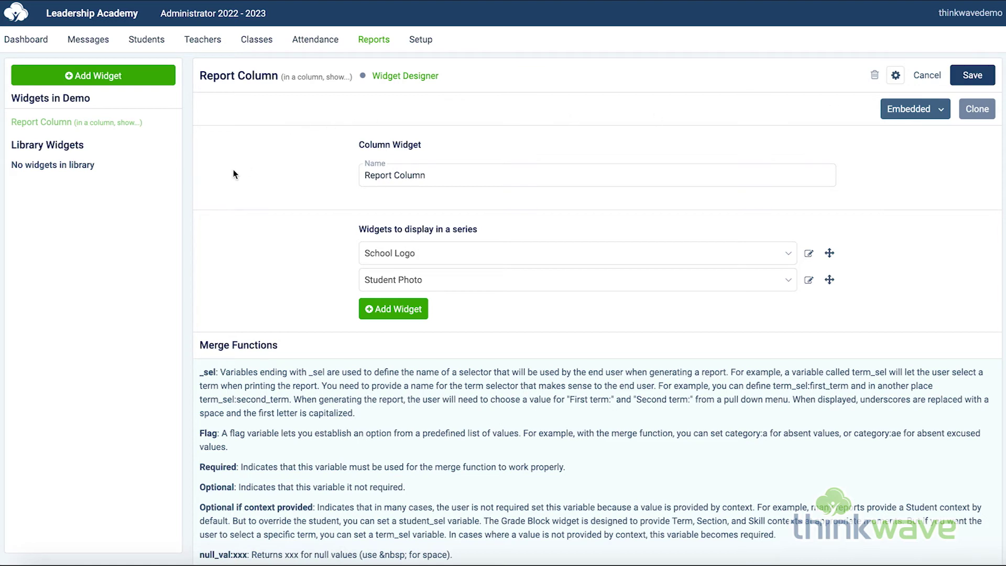
Place the Report Column widget in the Demo layout's blank cell and save the layout
{"action": "left_click", "coordinate": [401, 78]}
{"action": "left_click", "coordinate": [401, 146]}
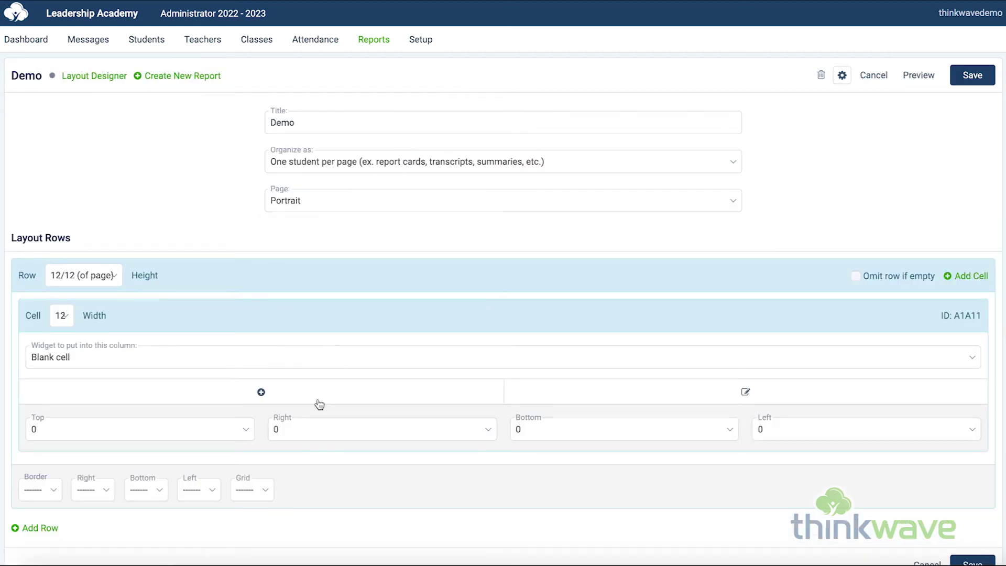
{"action": "left_click", "coordinate": [232, 363]}
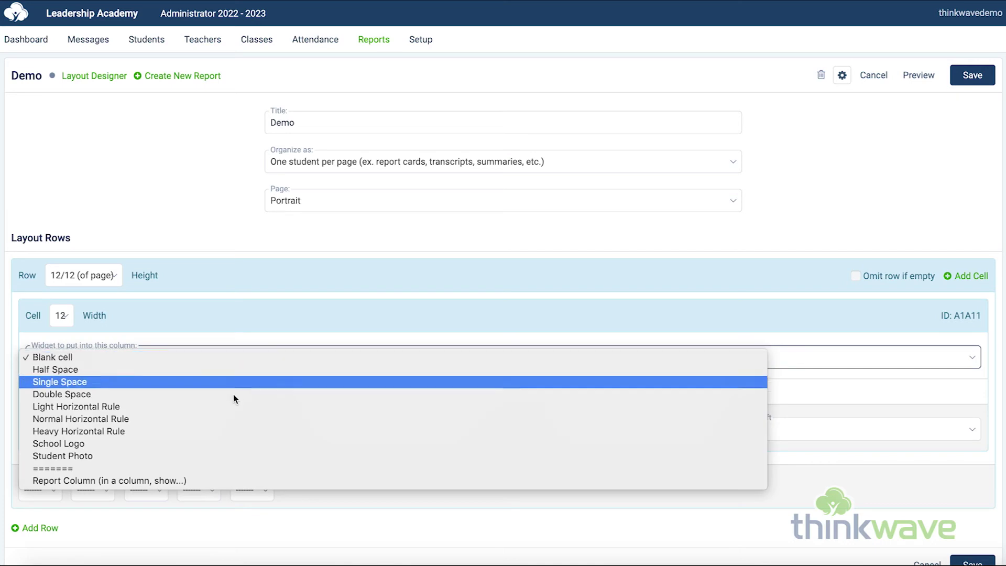
{"action": "left_click", "coordinate": [209, 480]}
{"action": "left_click", "coordinate": [972, 74]}
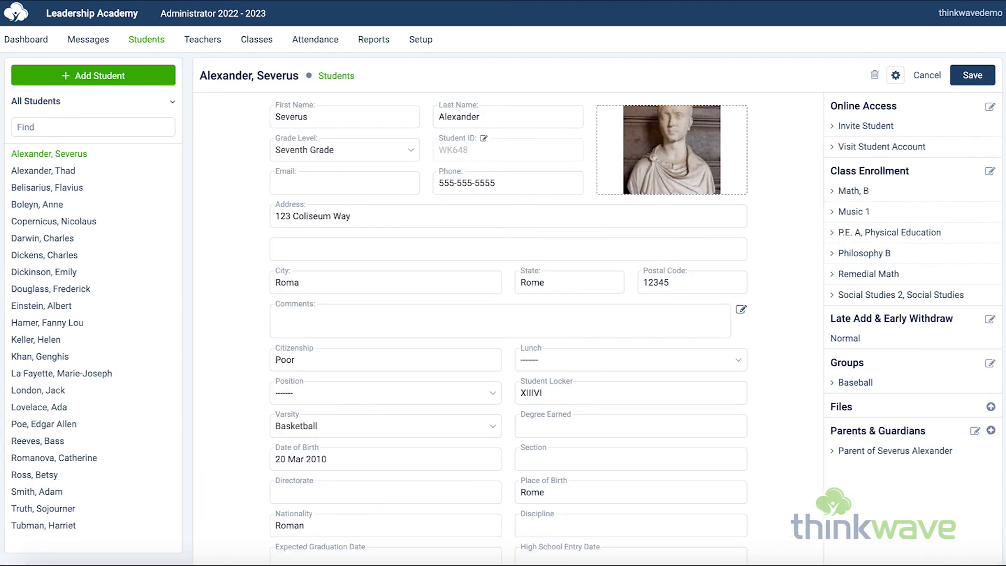
Generate the Demo custom report for the first student in the list
{"action": "left_click", "coordinate": [372, 41]}
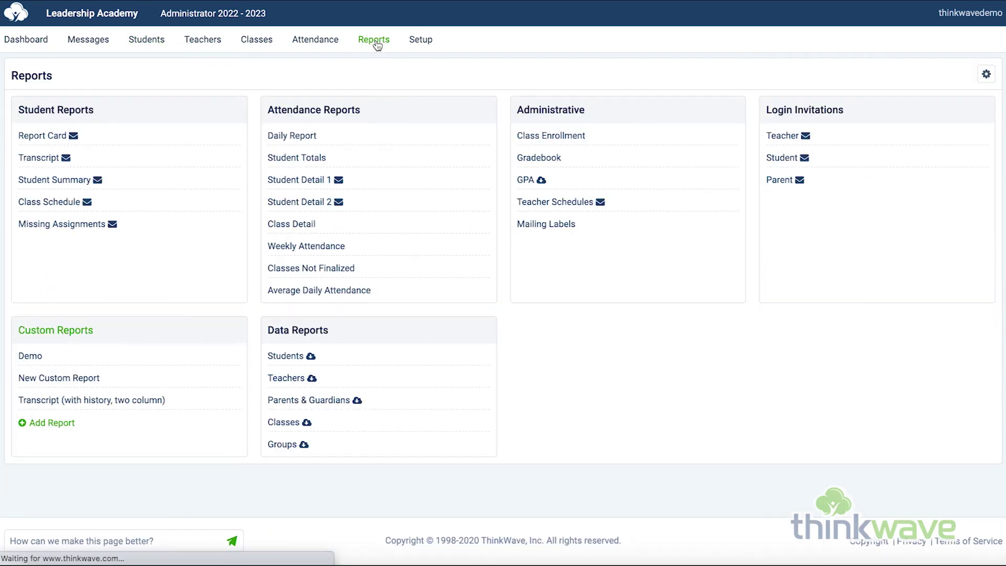
{"action": "left_click", "coordinate": [31, 355]}
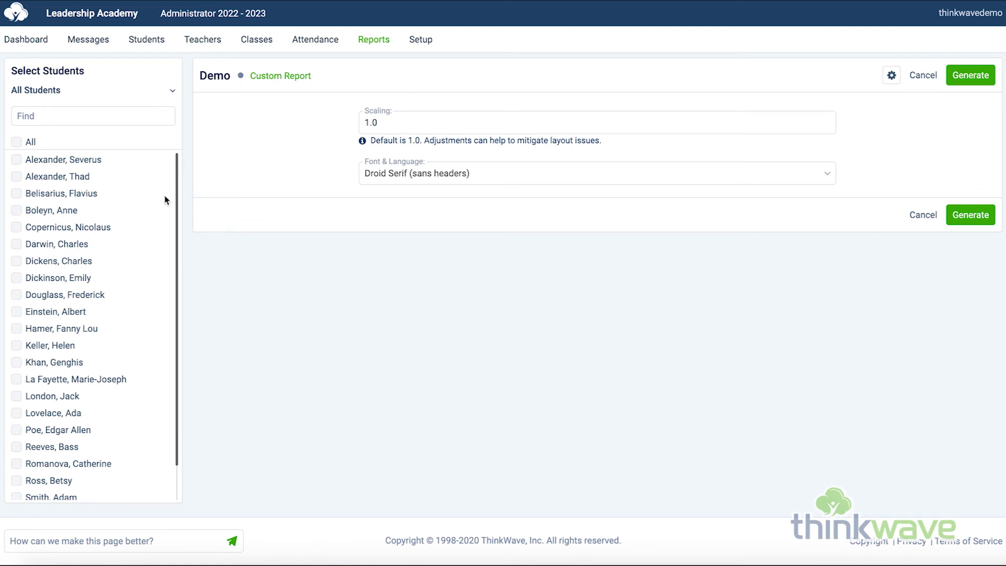
{"action": "left_click", "coordinate": [72, 161]}
{"action": "left_click", "coordinate": [979, 76]}
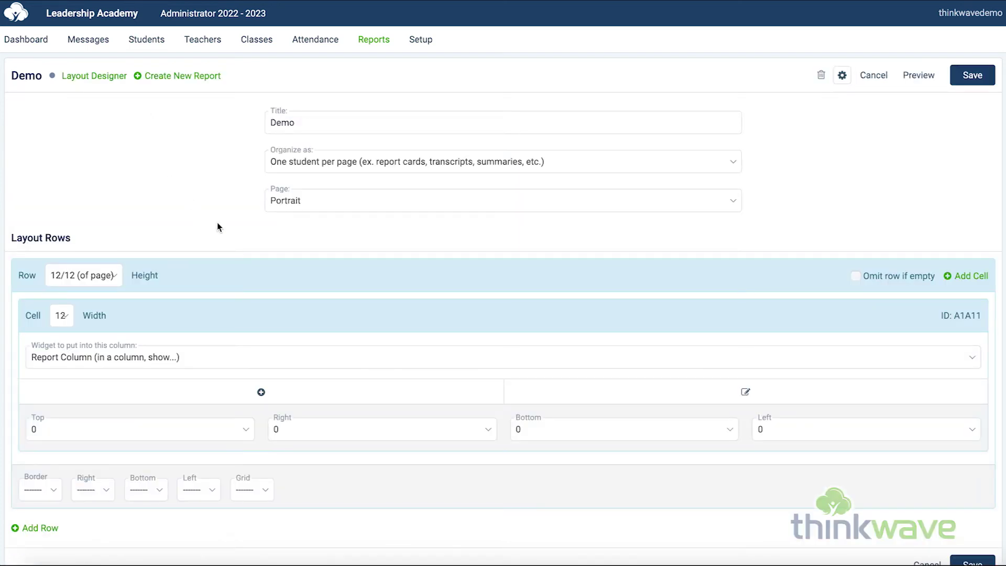
In the Report Column widget, add a Half Space widget to the series and place it between School Logo and Student Photo
{"action": "left_click", "coordinate": [115, 75]}
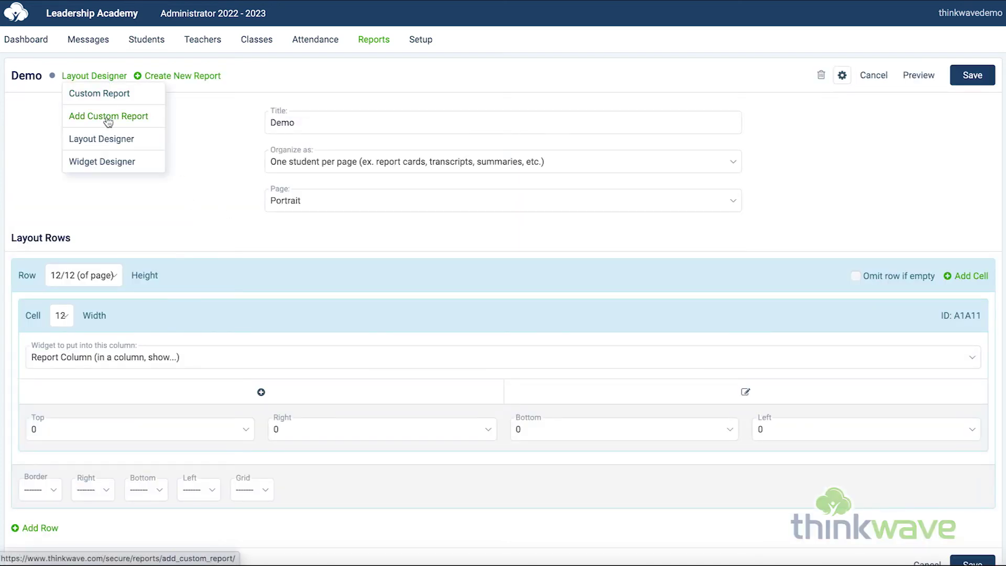
{"action": "left_click", "coordinate": [108, 163]}
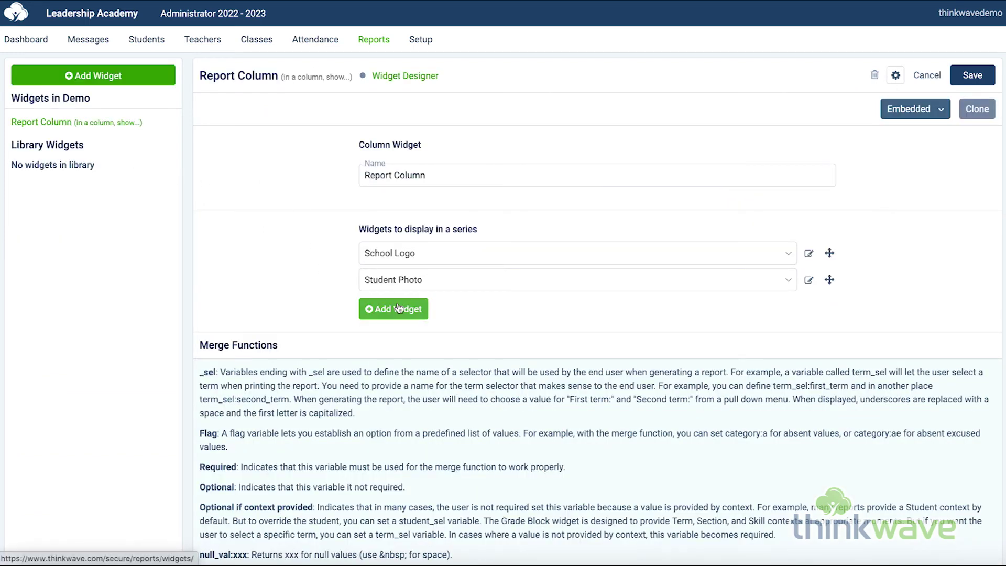
{"action": "left_click", "coordinate": [394, 308]}
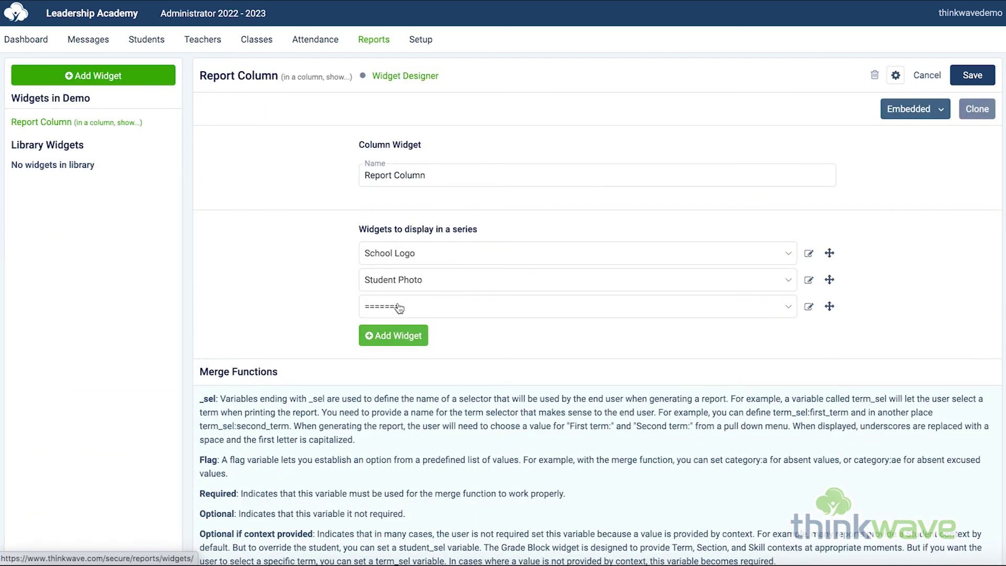
{"action": "left_click", "coordinate": [507, 308]}
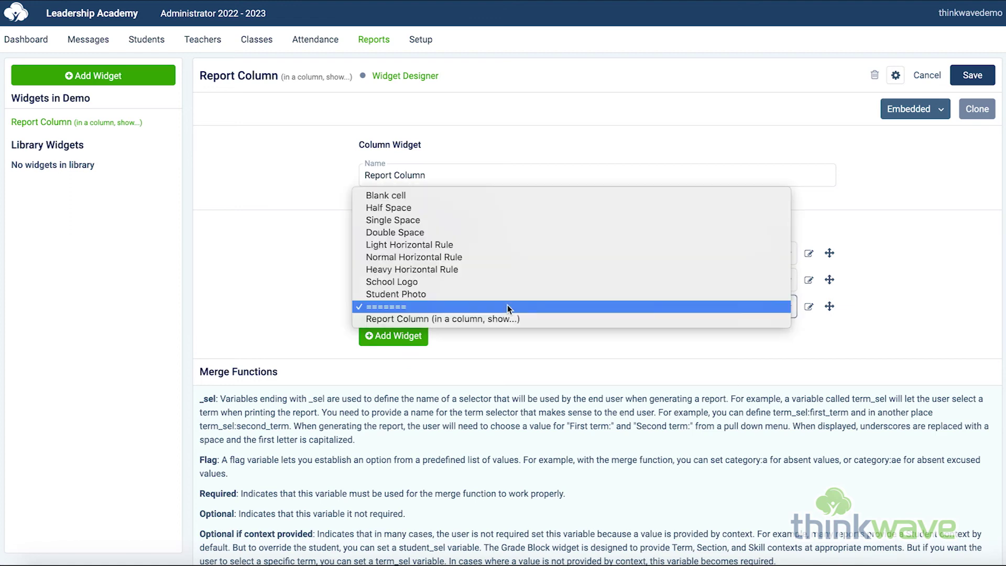
{"action": "left_click", "coordinate": [480, 207]}
{"action": "left_click_drag", "start_coordinate": [829, 306], "coordinate": [827, 279]}
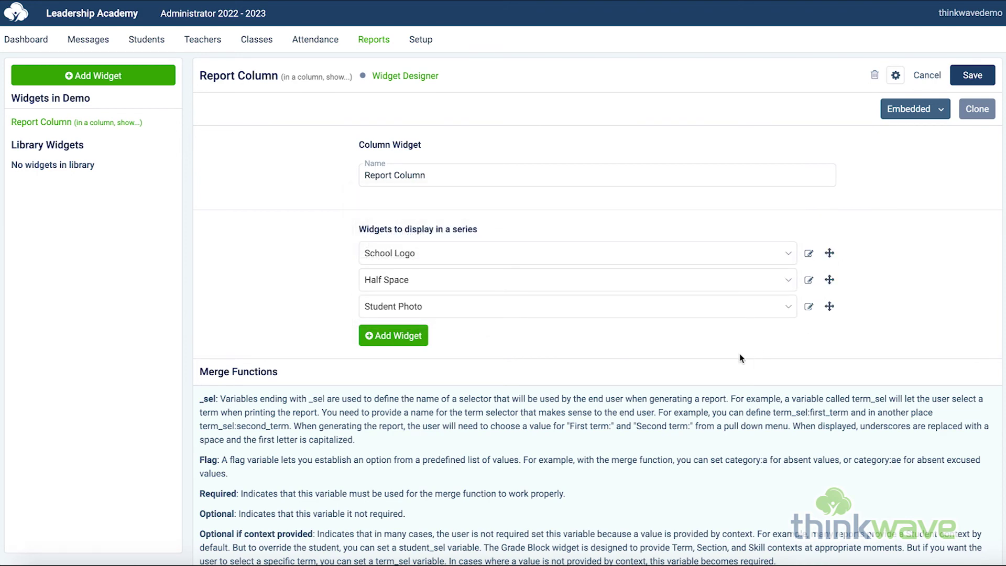
Add a Heavy Horizontal Rule to the Report Column series, place it directly before Student Photo, and save the widget
{"action": "left_click", "coordinate": [414, 335]}
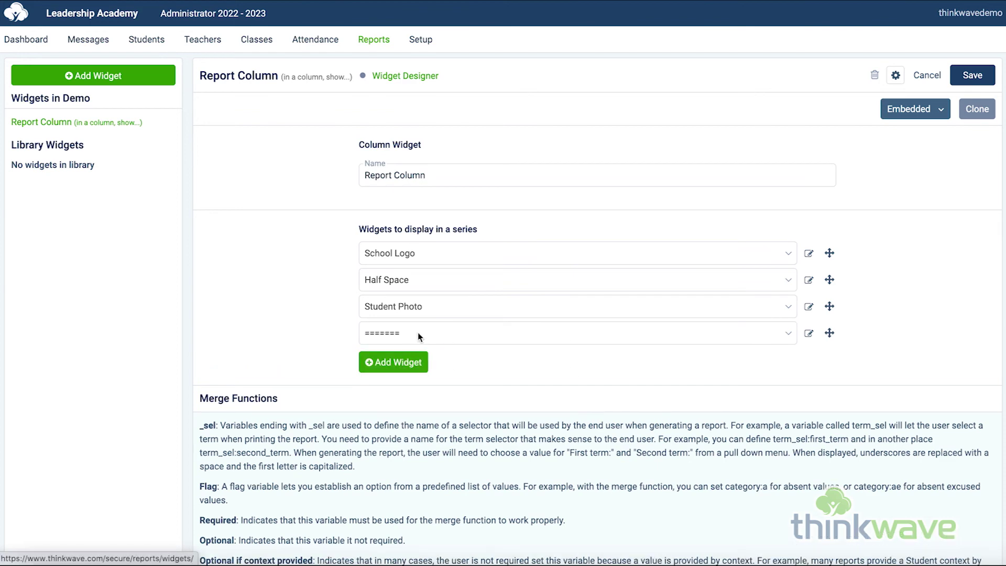
{"action": "left_click", "coordinate": [425, 332]}
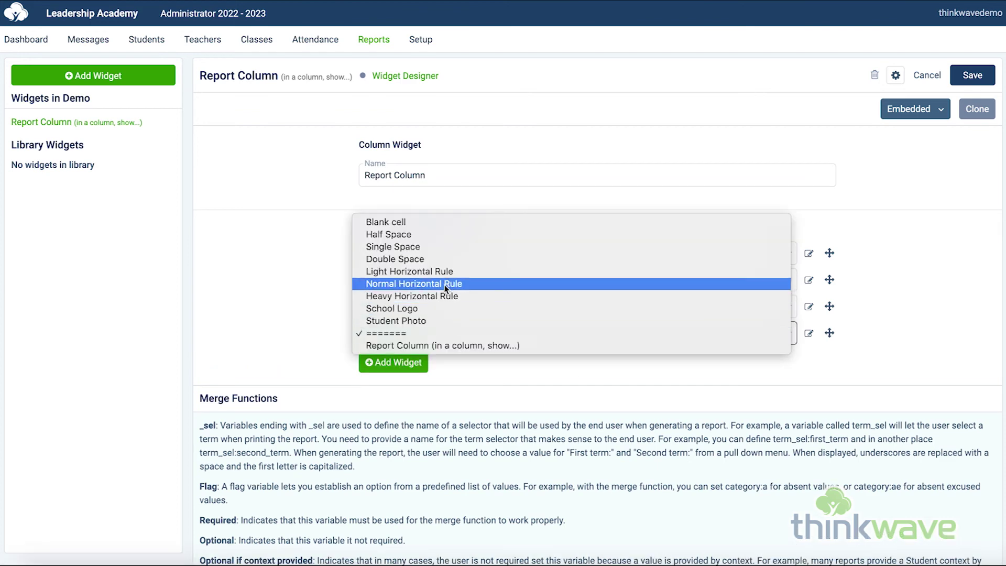
{"action": "left_click", "coordinate": [454, 296]}
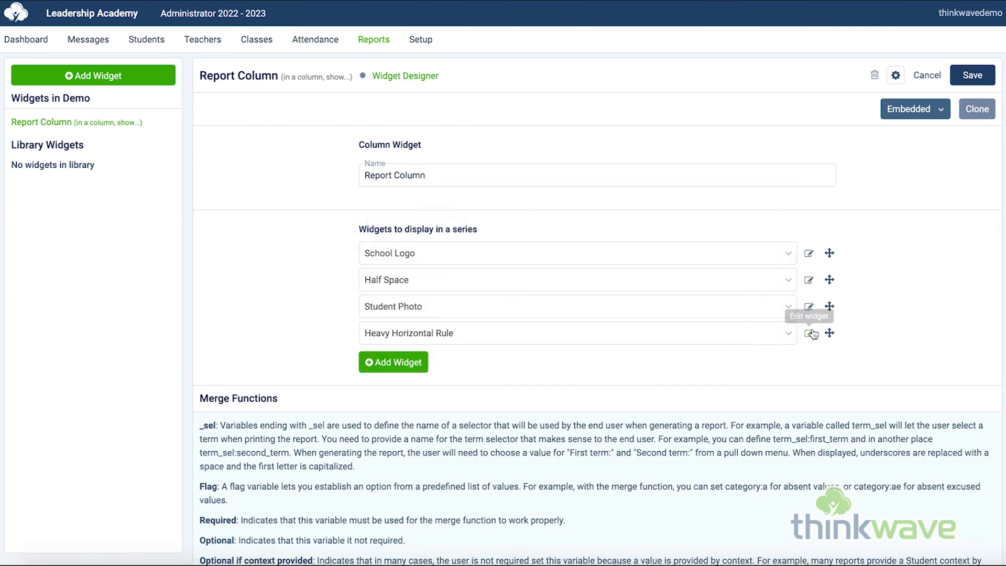
{"action": "left_click_drag", "start_coordinate": [829, 334], "coordinate": [829, 306]}
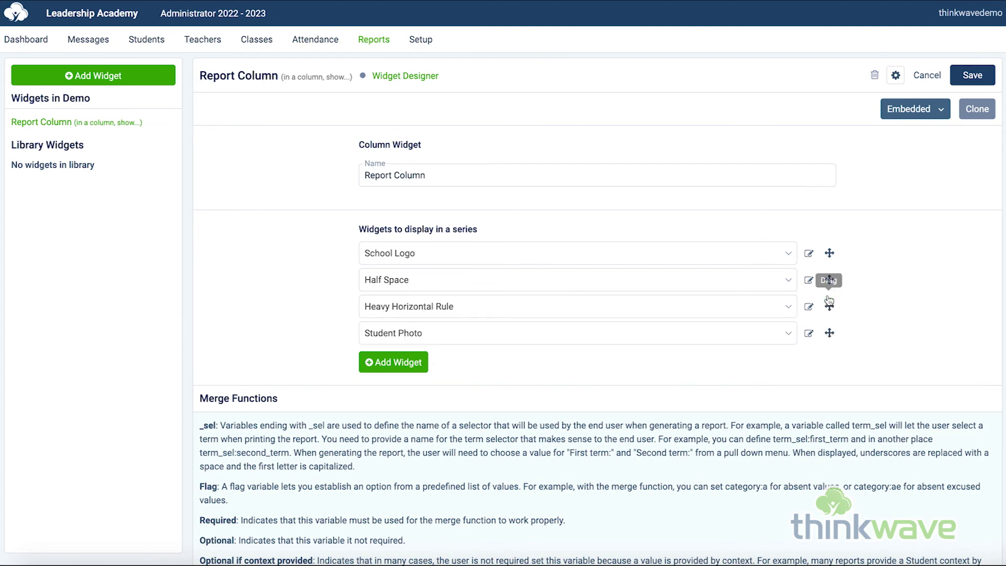
{"action": "left_click", "coordinate": [974, 75]}
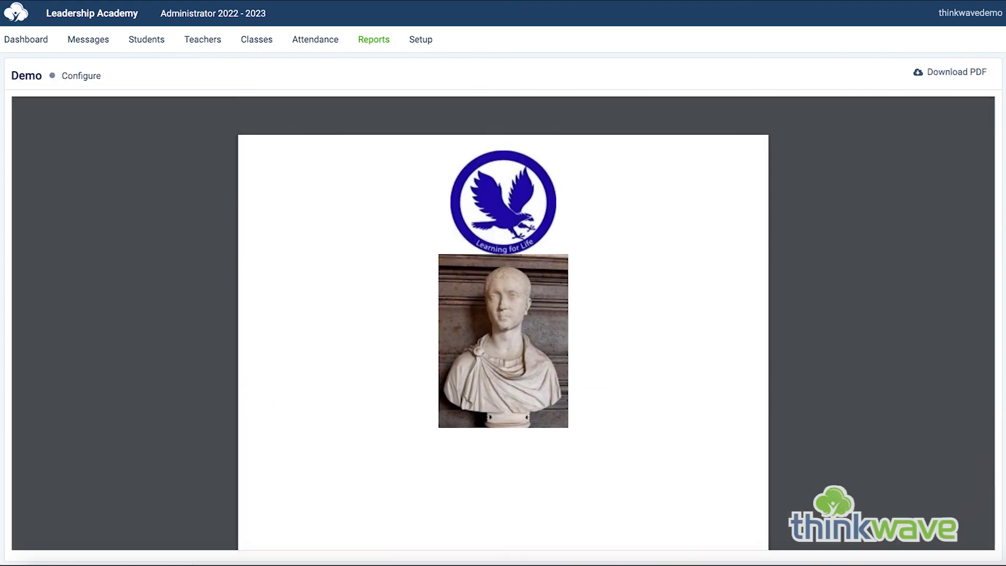
Regenerate the Demo report for the first student in the list with the updated column widget
{"action": "left_click", "coordinate": [79, 78]}
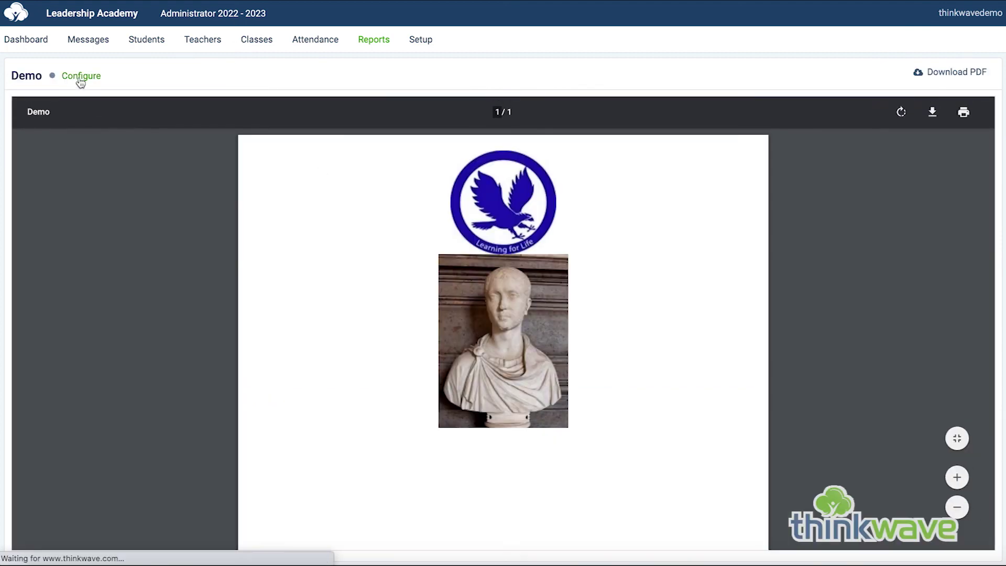
{"action": "left_click", "coordinate": [80, 162]}
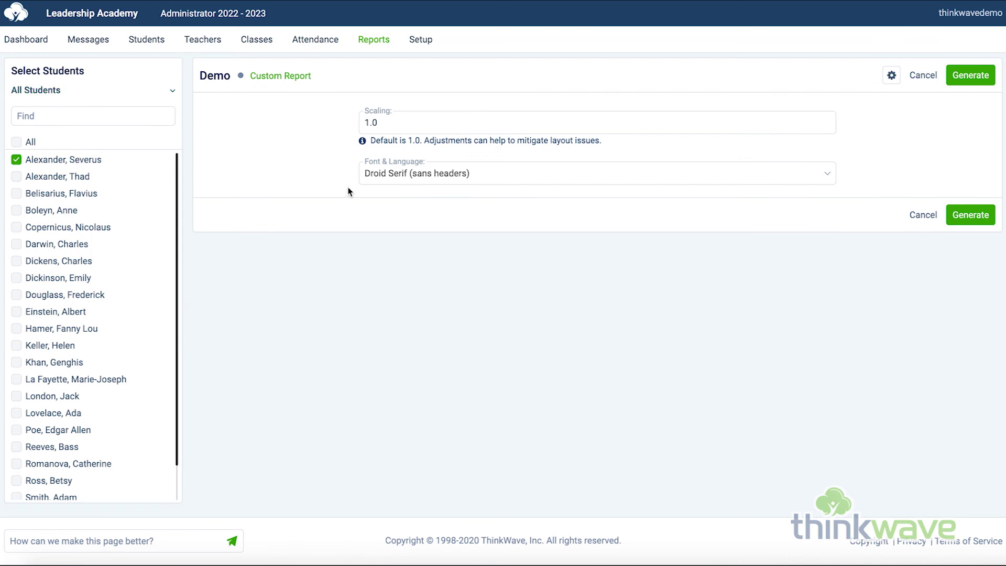
{"action": "left_click", "coordinate": [987, 76]}
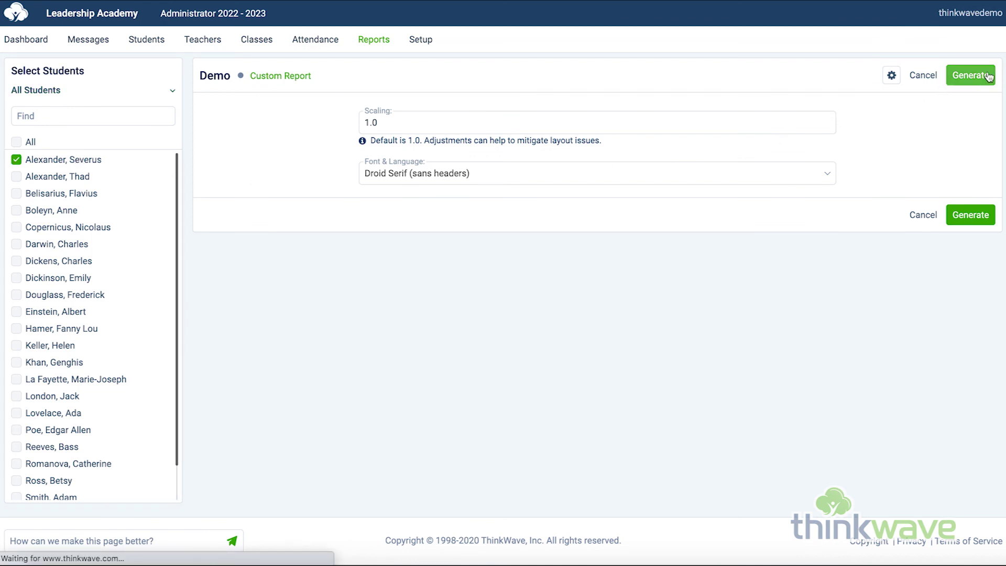